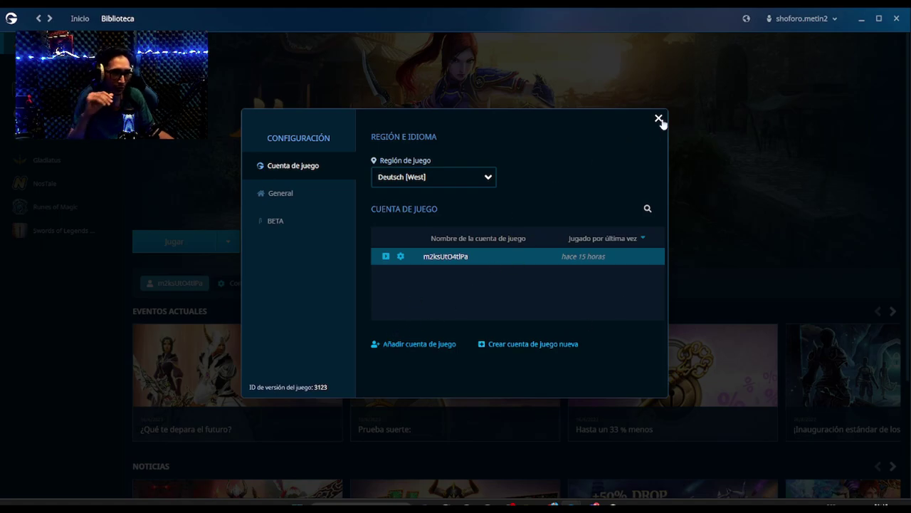
# Close the settings after reviewing the one Deutsch [West] Metin2 game account
pyautogui.click(658, 118)
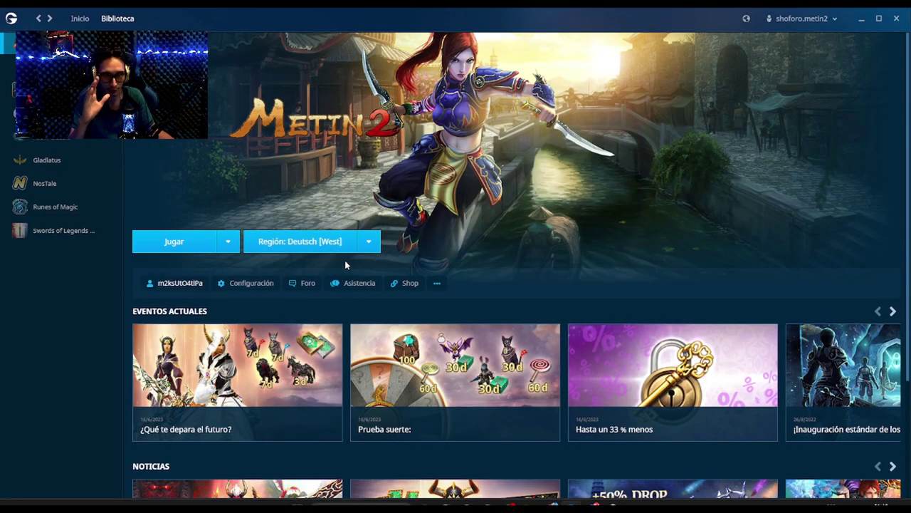
# Switch Metin2 to Français [Ouest] and review its game accounts
pyautogui.click(306, 242)
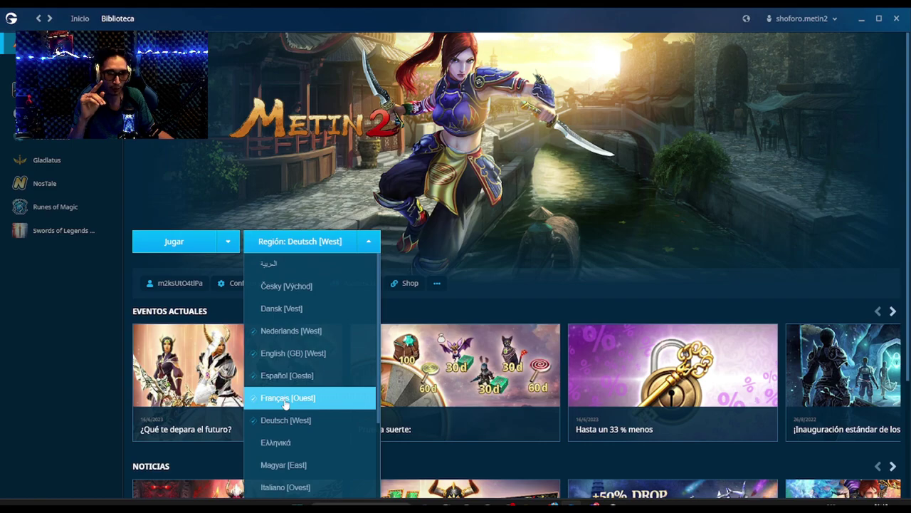
pyautogui.click(288, 400)
pyautogui.click(190, 288)
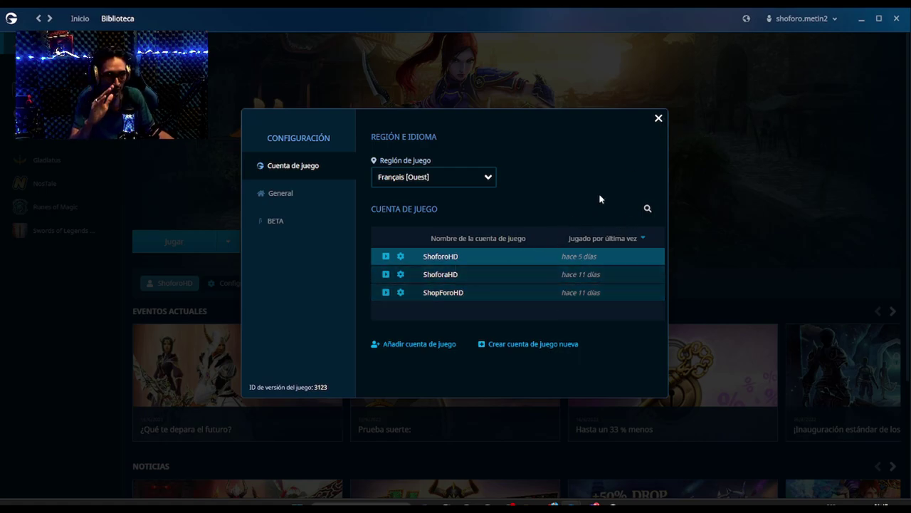
pyautogui.click(658, 119)
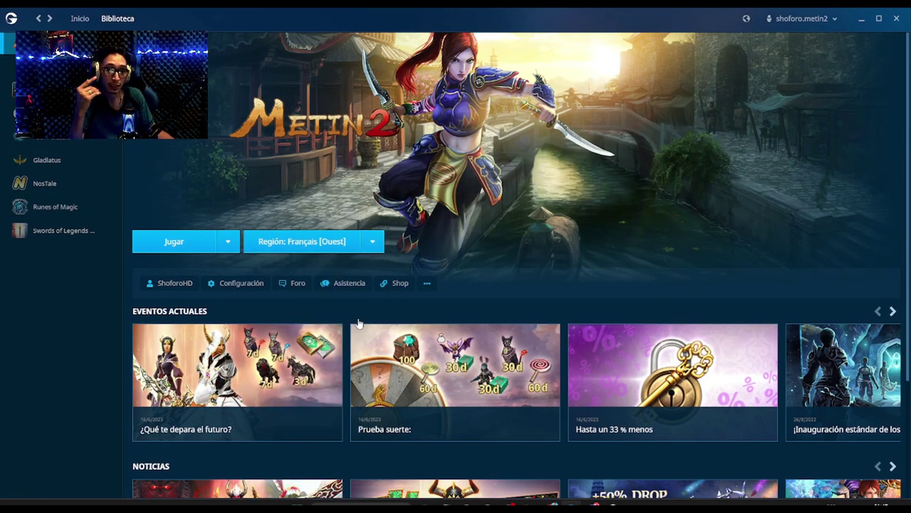
# Switch to Español [Oeste] and page through its game accounts to the last page
pyautogui.click(371, 241)
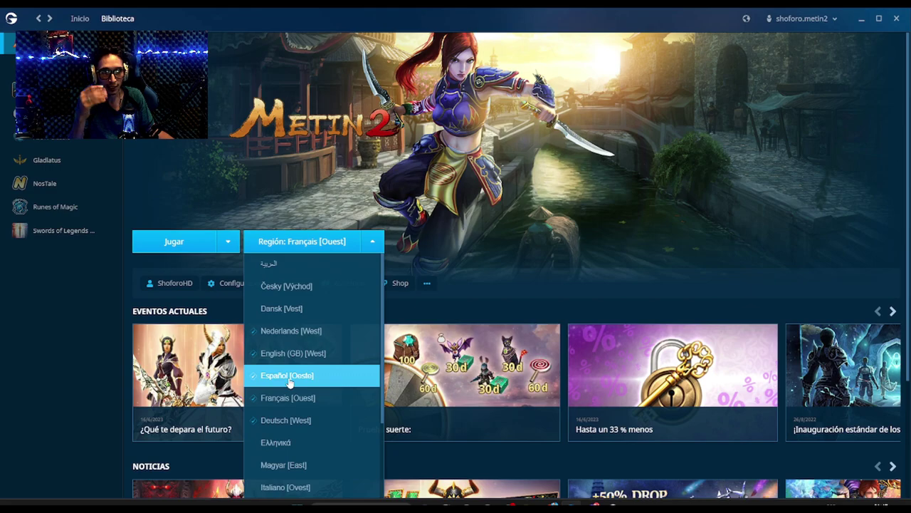
pyautogui.click(289, 377)
pyautogui.click(214, 285)
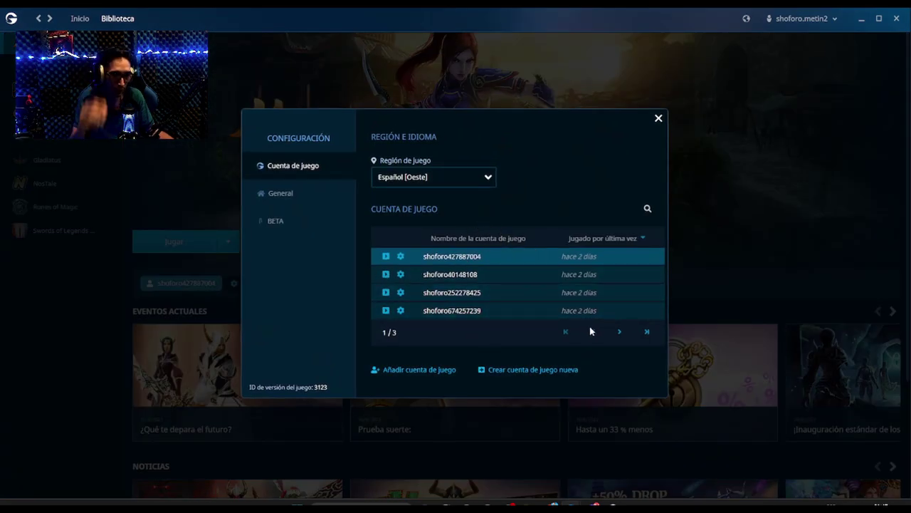
pyautogui.click(620, 332)
pyautogui.click(616, 332)
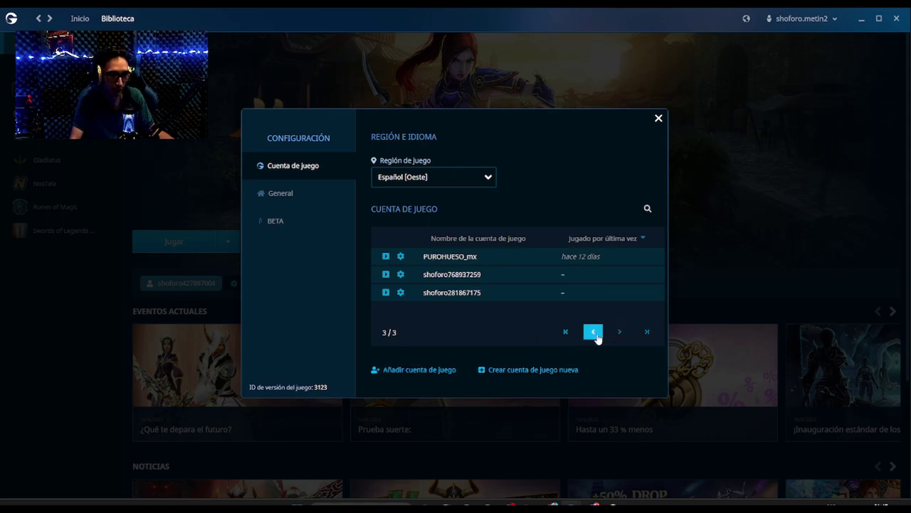
pyautogui.doubleClick(593, 332)
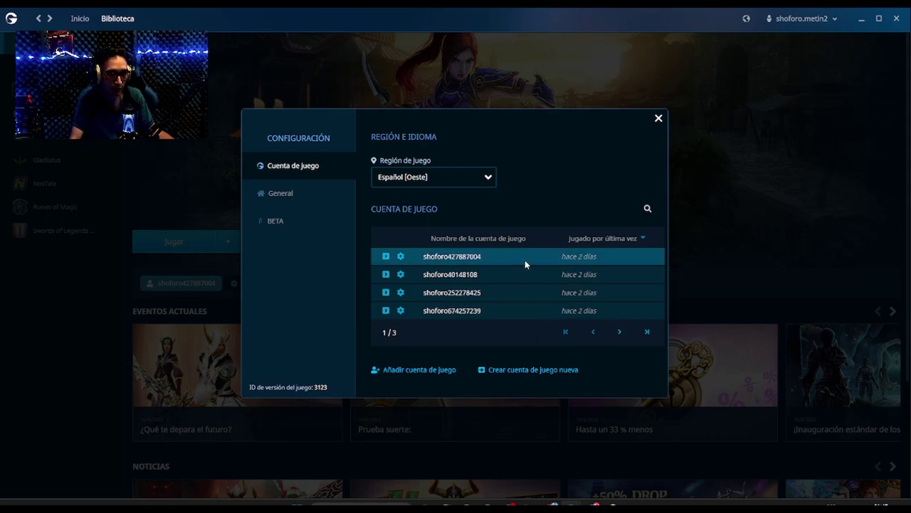
pyautogui.doubleClick(620, 332)
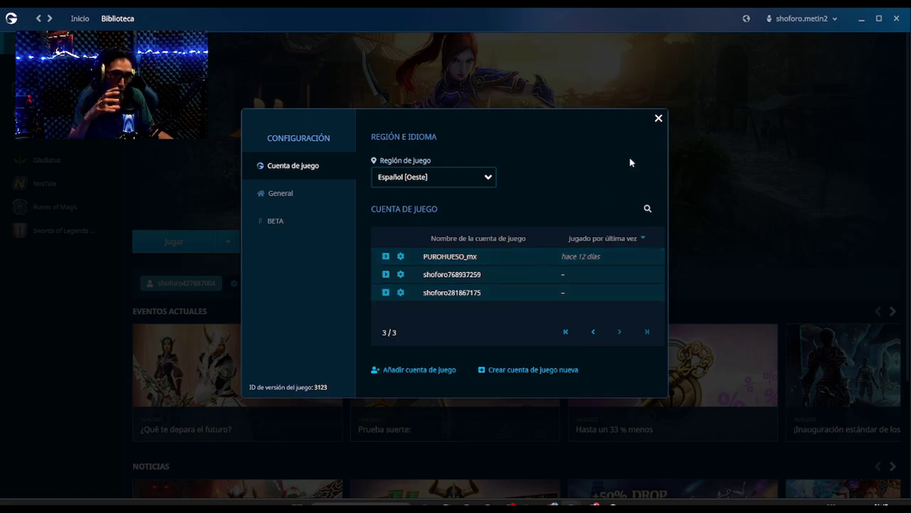
pyautogui.click(658, 118)
pyautogui.click(302, 241)
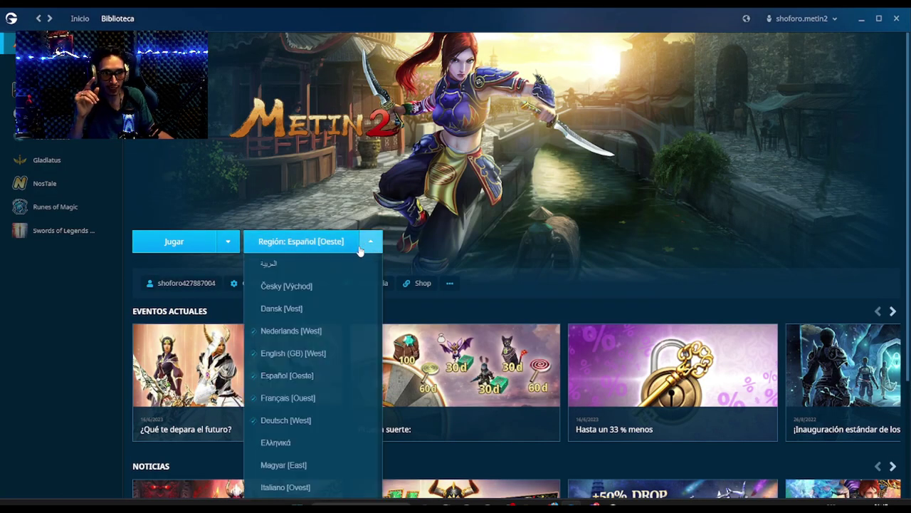
# Switch Metin2 to English (GB) [West] and browse its game account pages
pyautogui.click(274, 354)
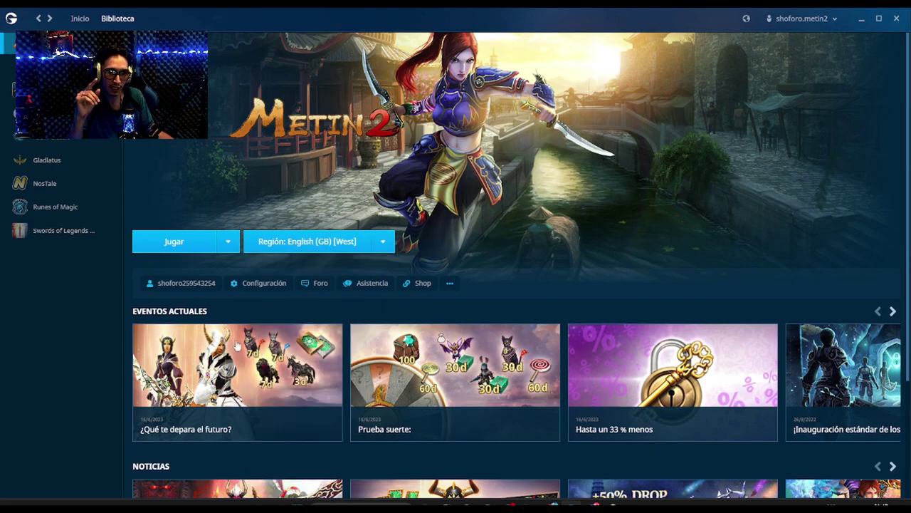
pyautogui.click(200, 284)
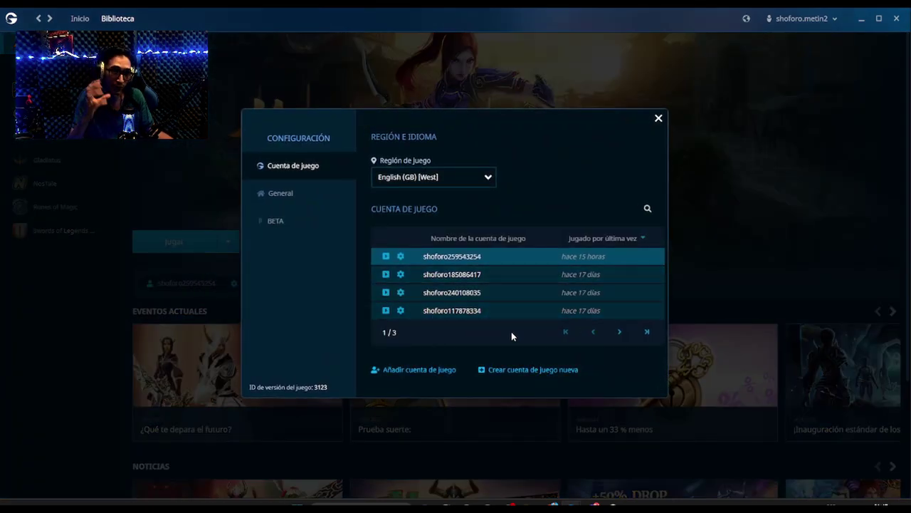
pyautogui.click(615, 334)
pyautogui.click(616, 333)
pyautogui.click(593, 333)
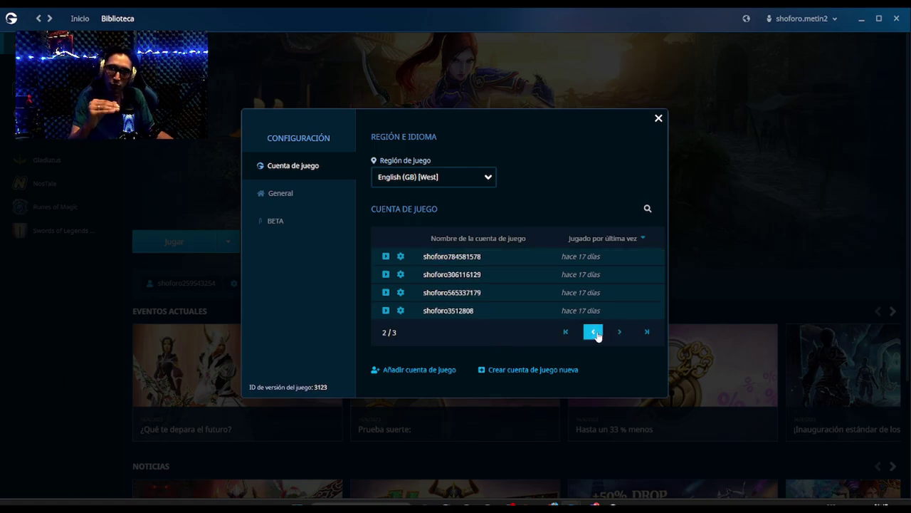
pyautogui.click(593, 333)
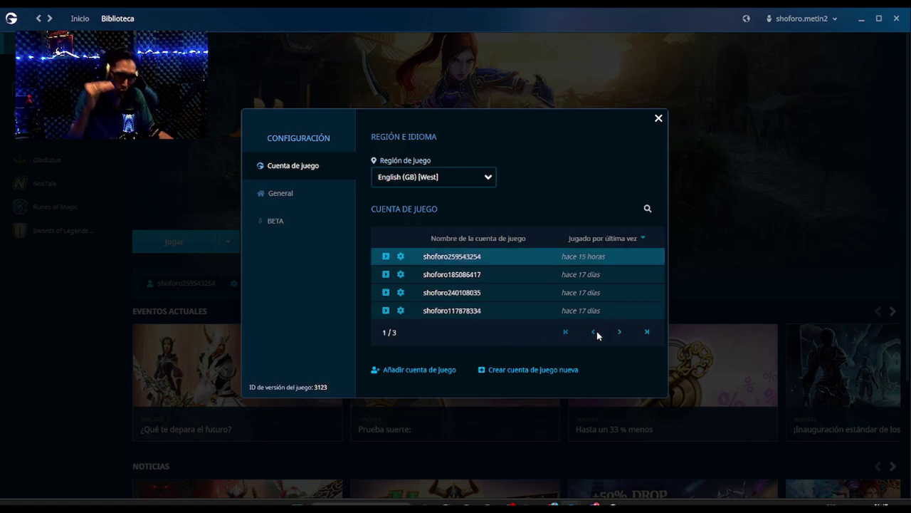
pyautogui.click(658, 121)
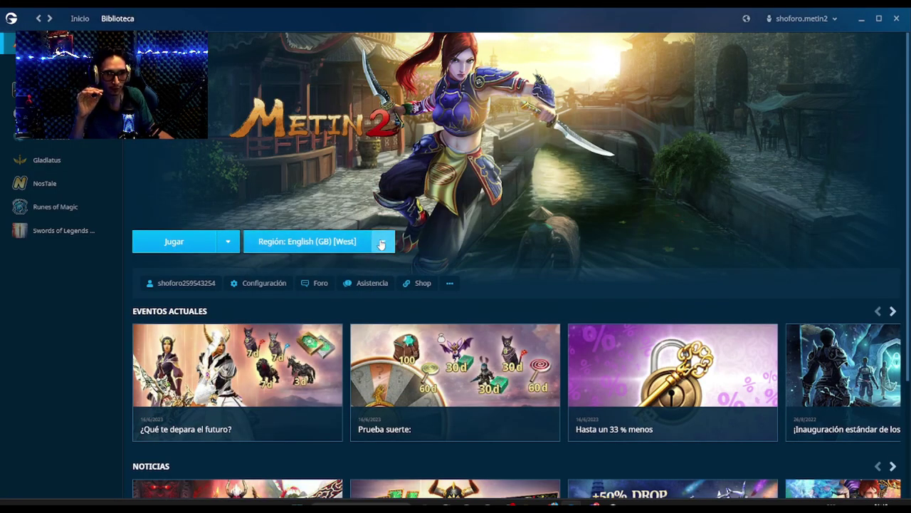
# Switch to Nederlands [West] and confirm it has no game account yet
pyautogui.click(382, 241)
pyautogui.click(292, 330)
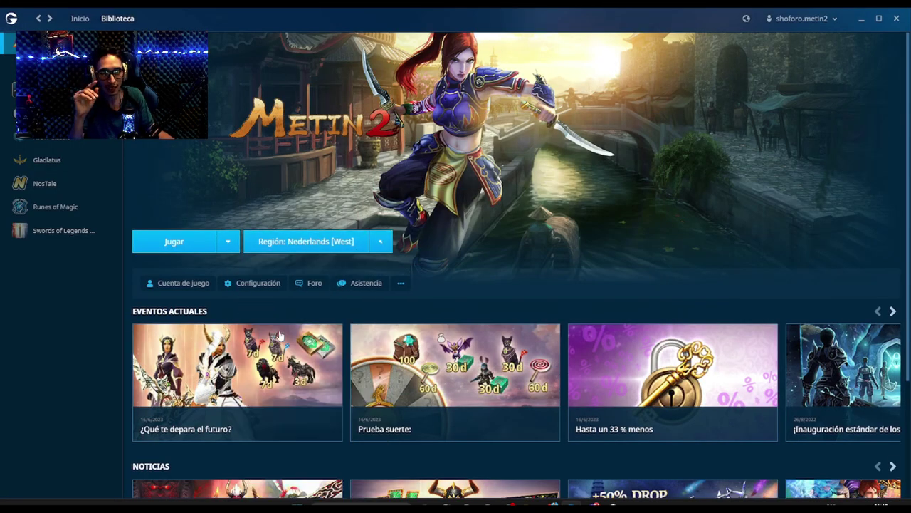
pyautogui.click(172, 284)
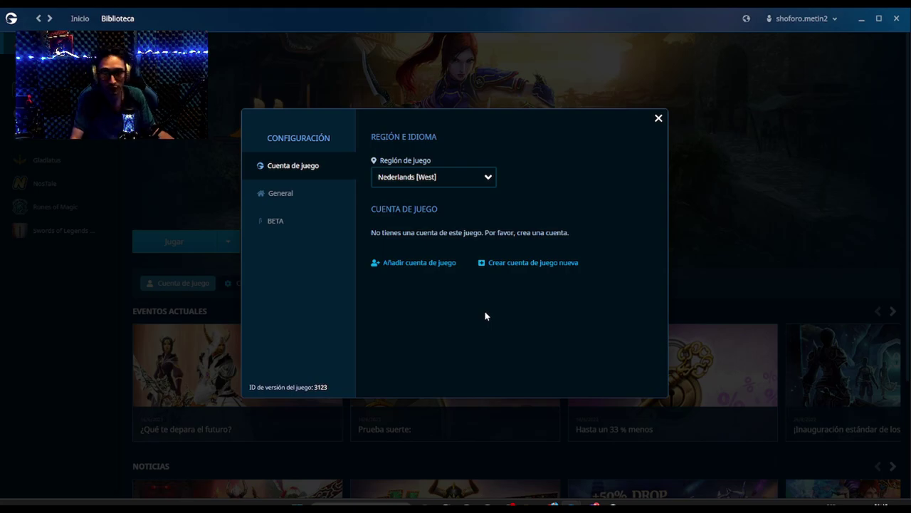
pyautogui.click(658, 118)
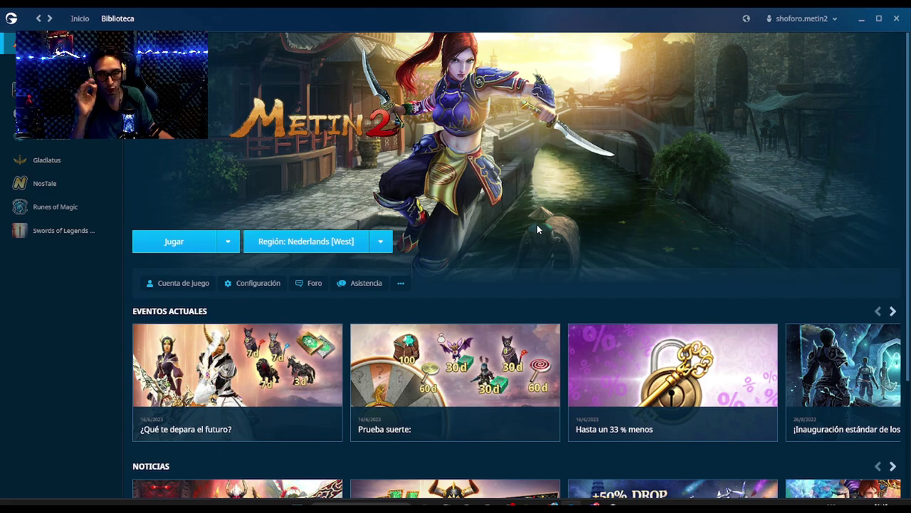
# Return Metin2 to Deutsch [West] and check its single linked game account
pyautogui.click(387, 240)
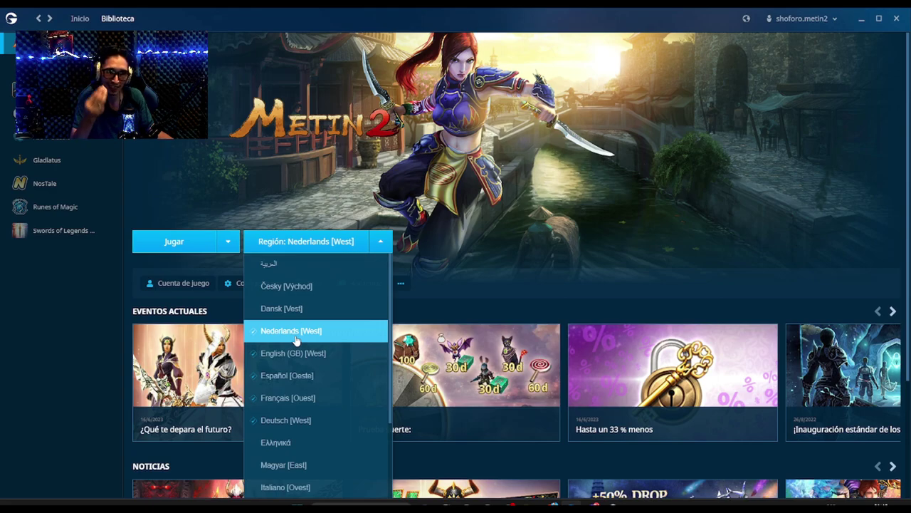
pyautogui.scroll(-5, 299, 470)
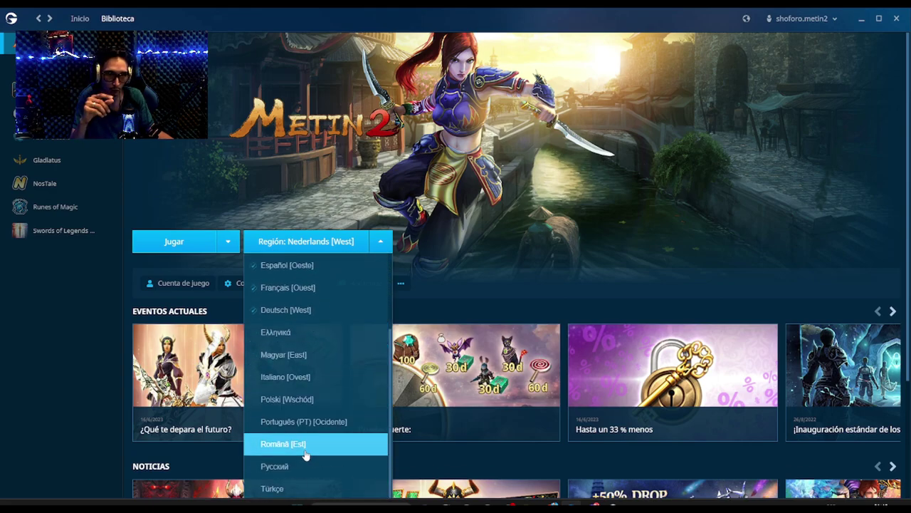
pyautogui.scroll(5, 303, 387)
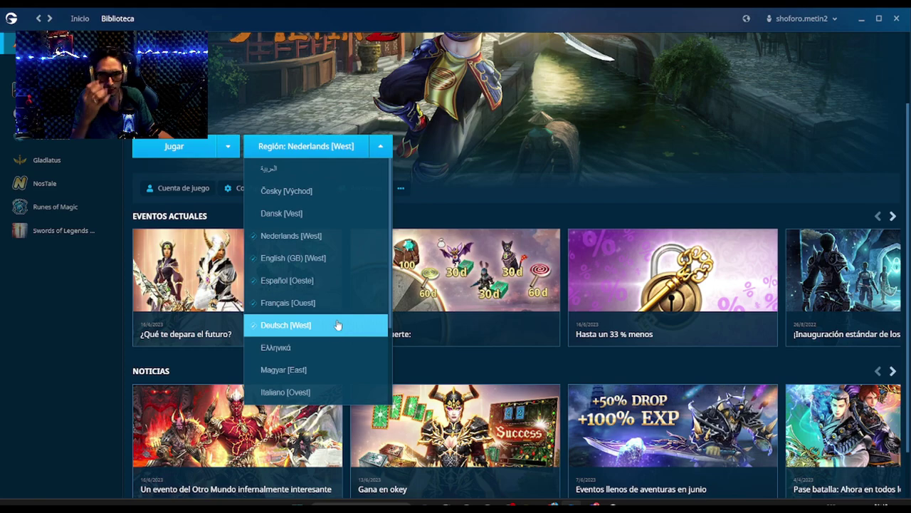
pyautogui.scroll(2, 334, 317)
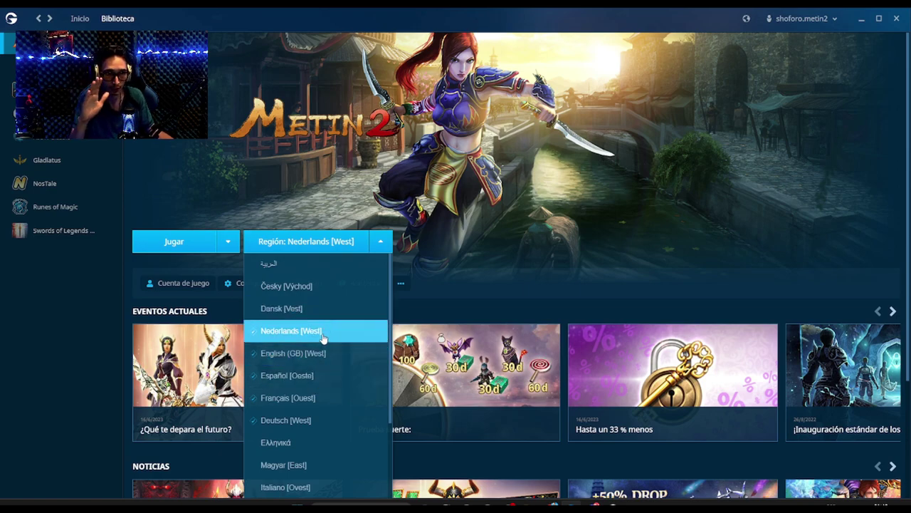
pyautogui.click(285, 420)
pyautogui.click(187, 283)
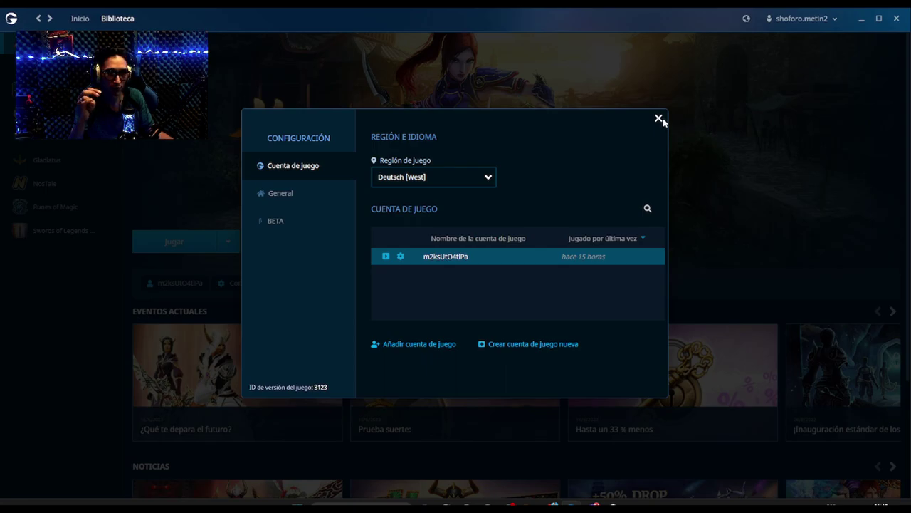
pyautogui.click(660, 119)
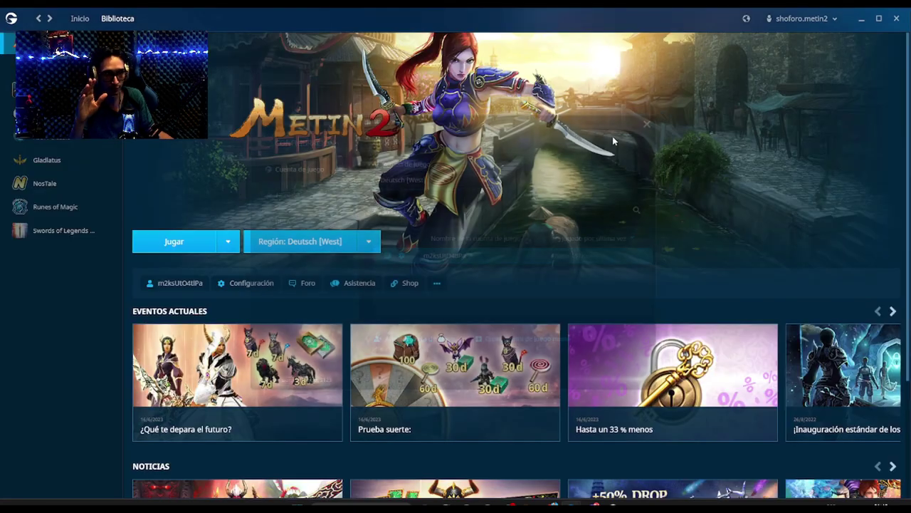
# Choose Nederlands [West] as the Metin2 region, then bring the YouTube browser forward
pyautogui.click(367, 247)
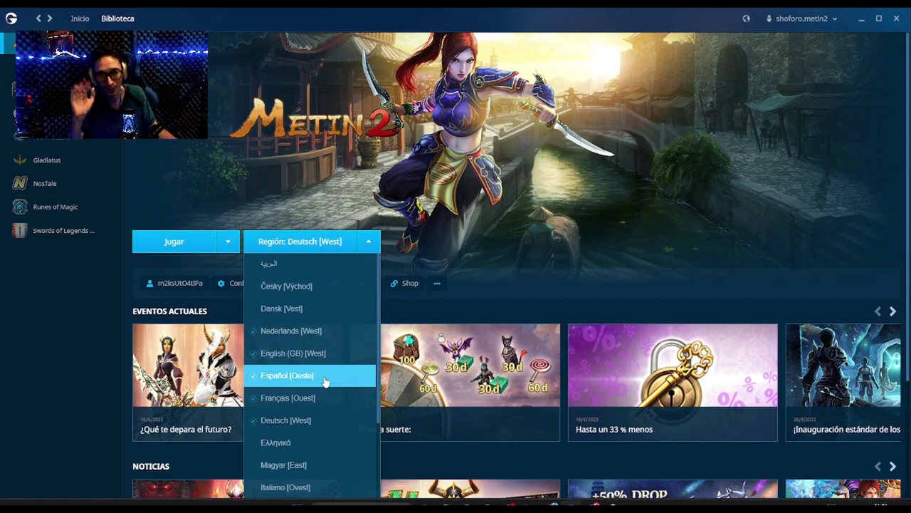
pyautogui.click(342, 330)
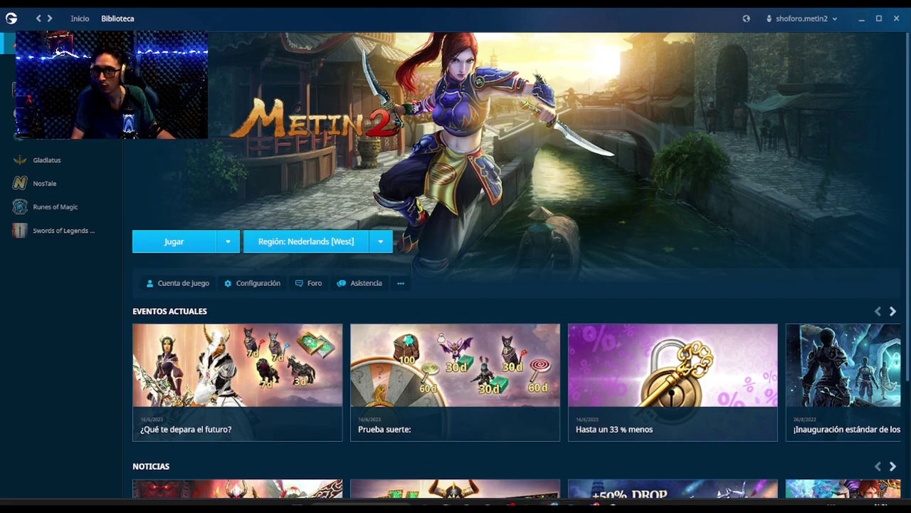
pyautogui.hotkey('alt', 'Tab')
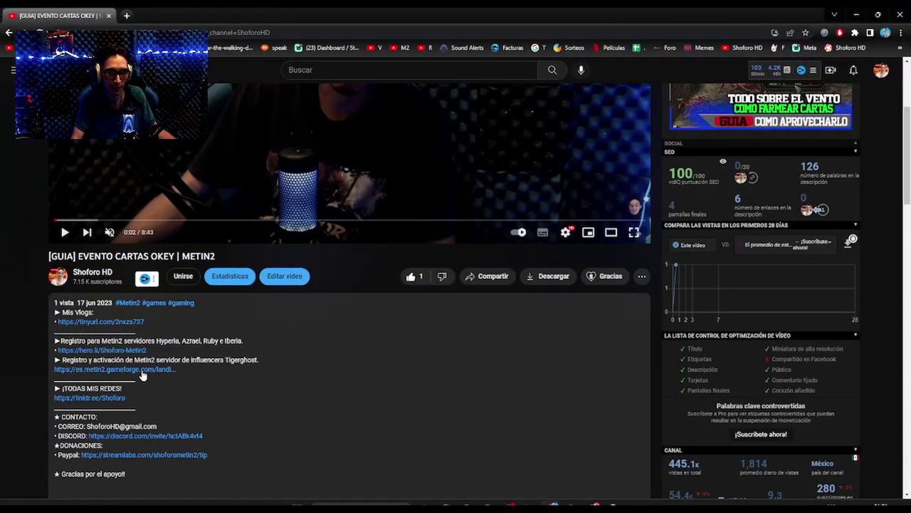
# Open the es.metin2.gameforge.com influencer link from the video description and start a new tab
pyautogui.click(137, 372)
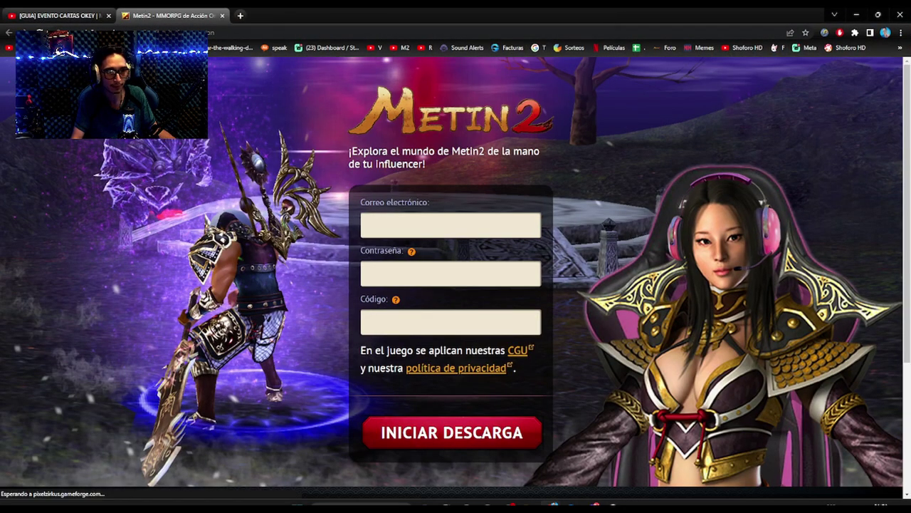
pyautogui.click(240, 15)
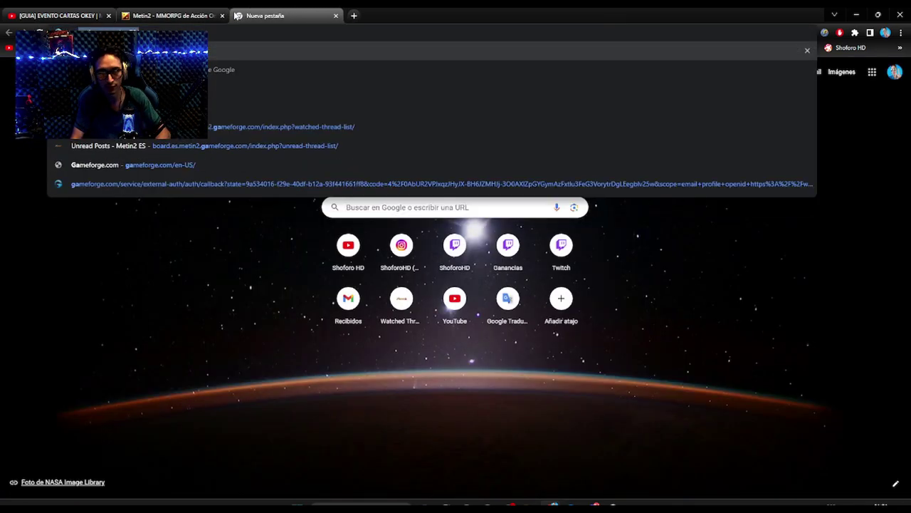
# Load Gameforge.com, set its language to Nederlands, and return to the Metin2 coupon tab
pyautogui.press('Return')
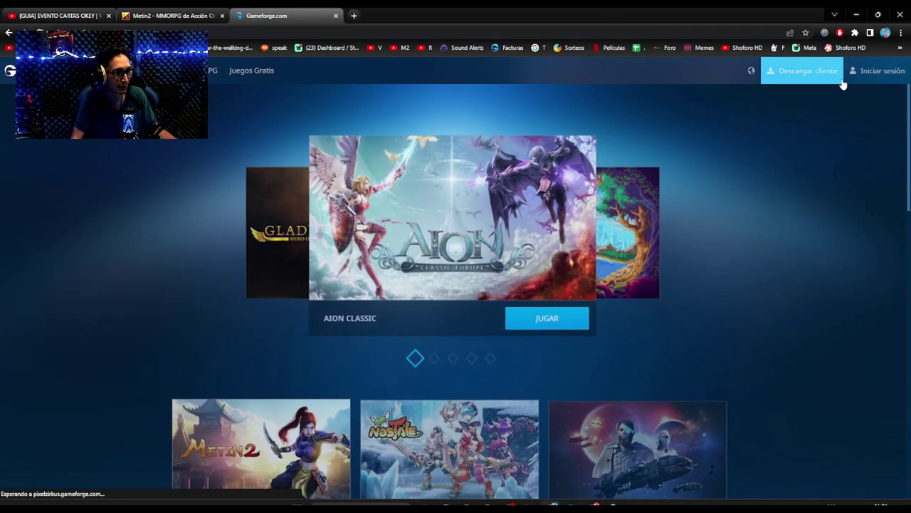
pyautogui.click(751, 70)
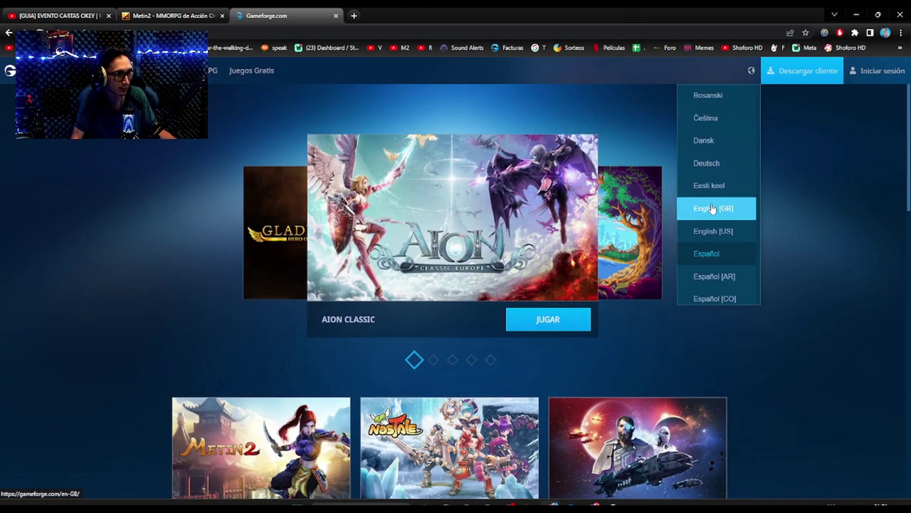
pyautogui.scroll(-1, 712, 214)
pyautogui.scroll(-5, 712, 235)
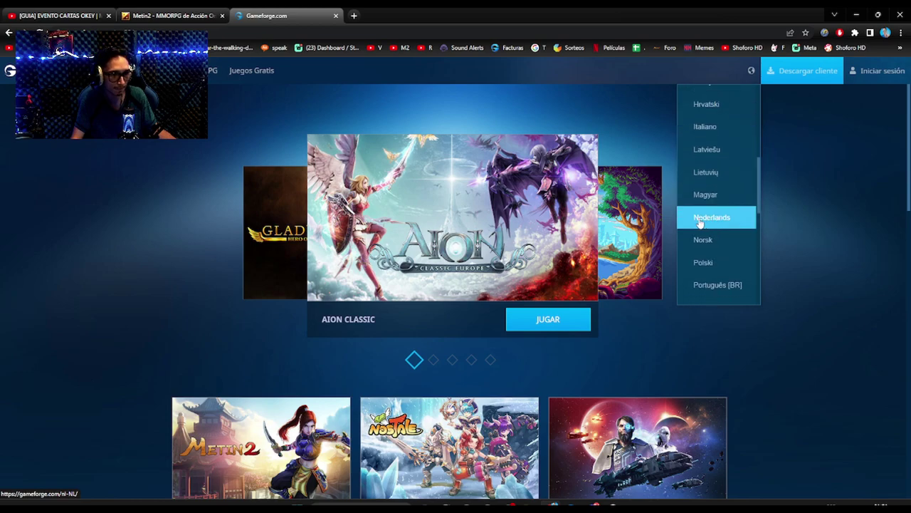
pyautogui.click(698, 219)
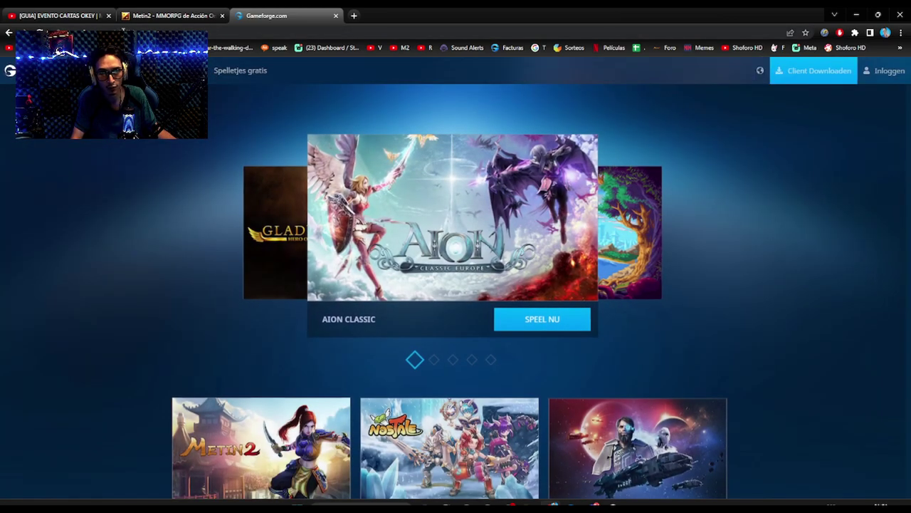
pyautogui.click(106, 32)
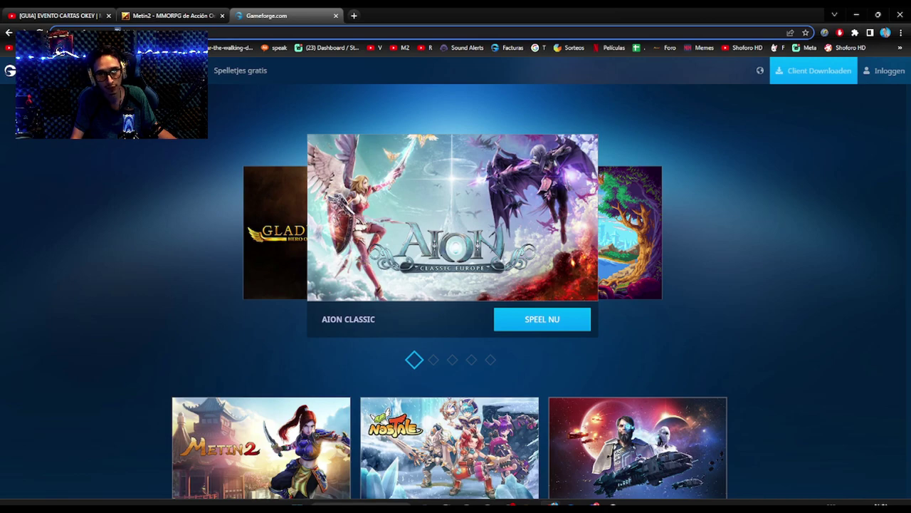
pyautogui.click(171, 15)
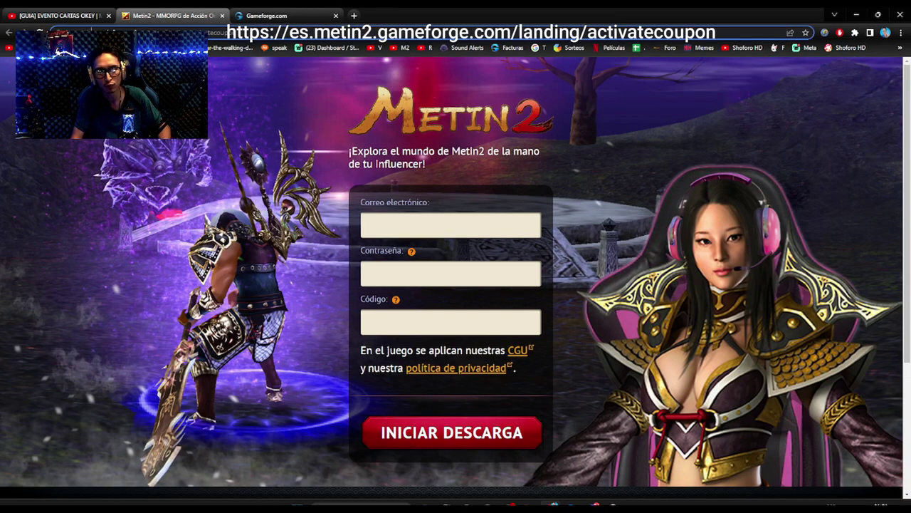
# Load the nl. coupon page and fill in the account e-mail and password
pyautogui.write('https://nl.metin2.gameforge.com/landing/activatecoupon')
pyautogui.press('Return')
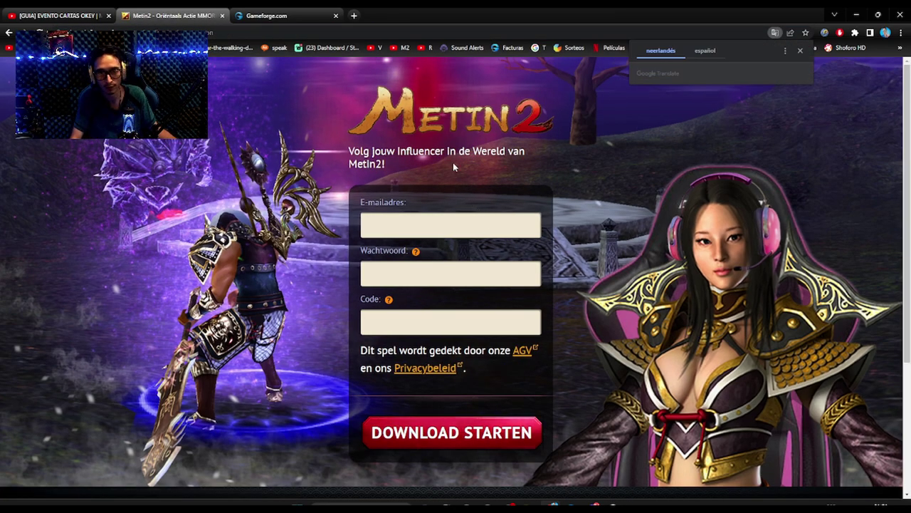
pyautogui.click(403, 220)
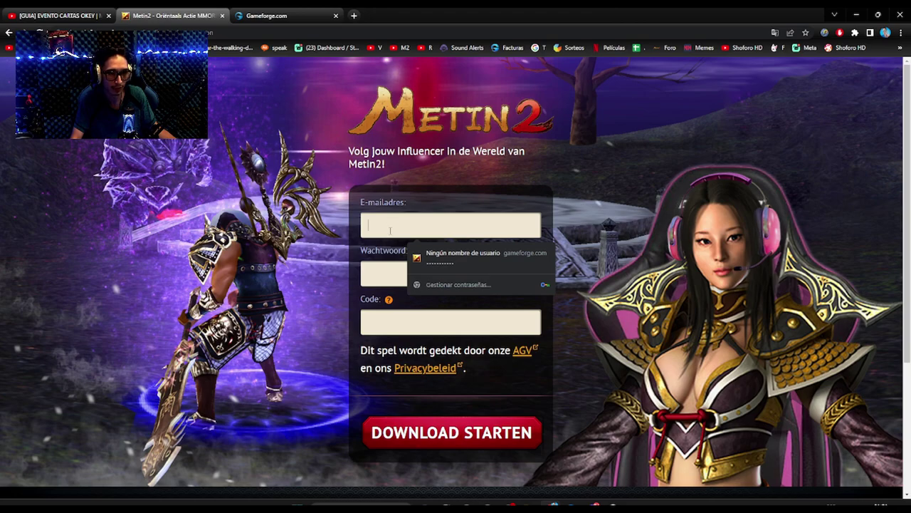
pyautogui.write('shoforo')
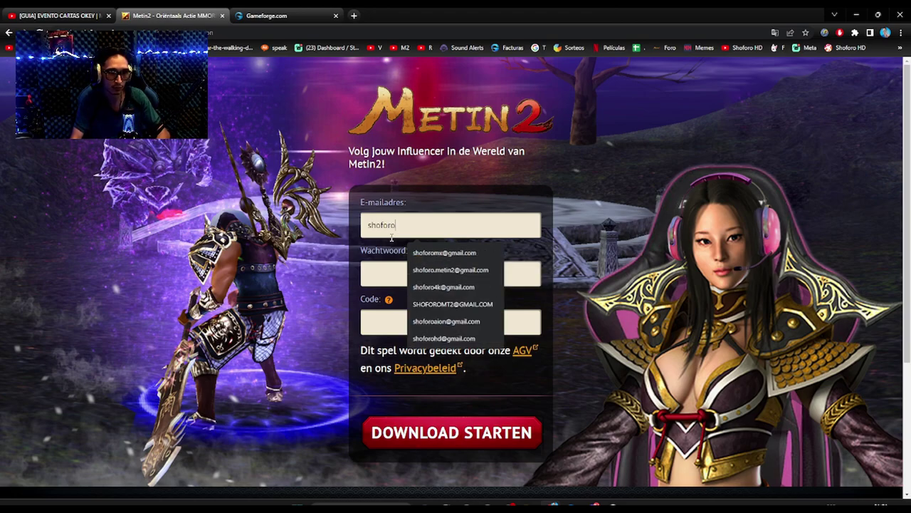
pyautogui.write('.')
pyautogui.click(492, 253)
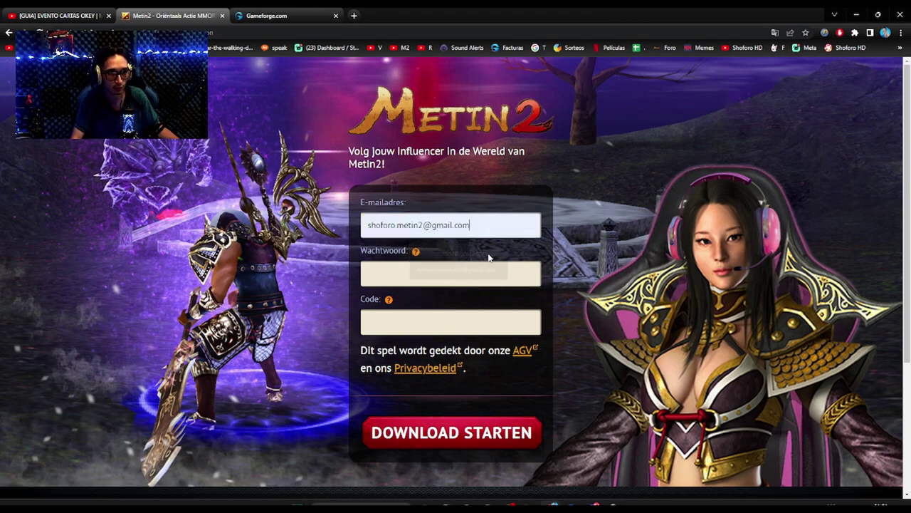
pyautogui.click(402, 277)
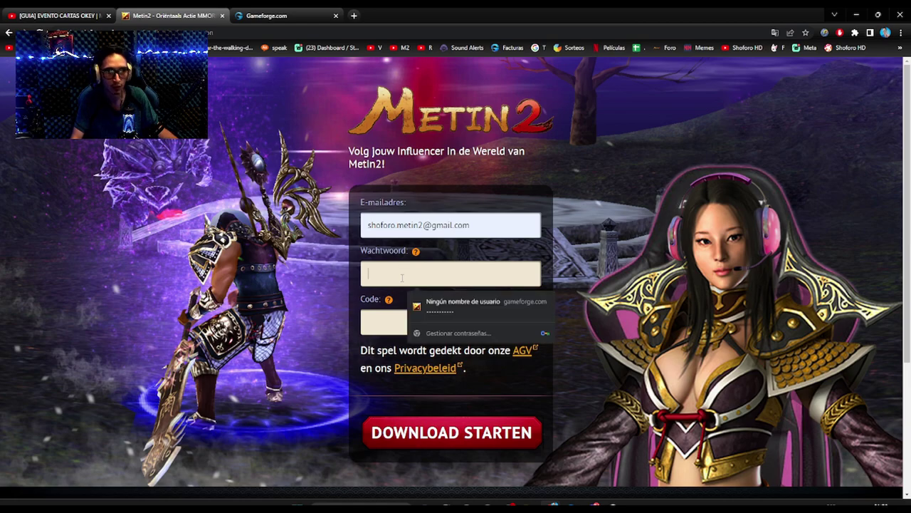
pyautogui.write('••••••••••')
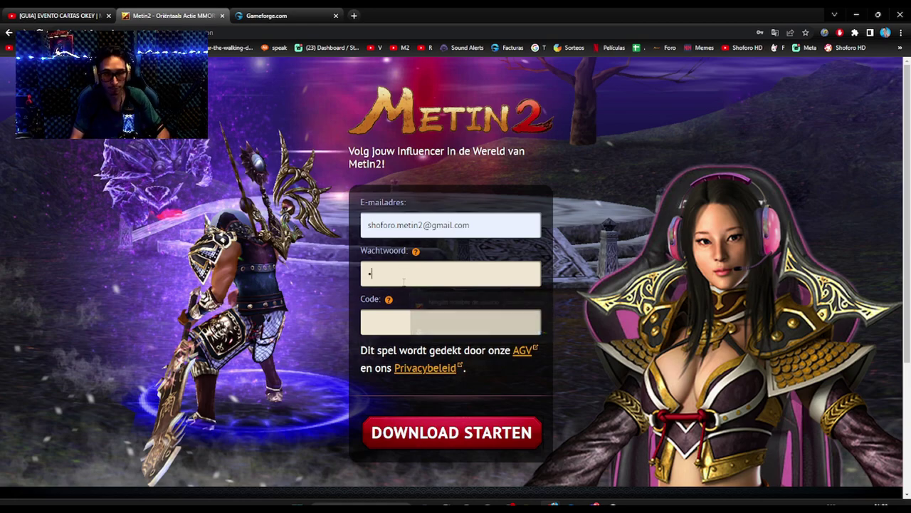
# Paste the influencer coupon code into the Code field and submit the form
pyautogui.click(418, 328)
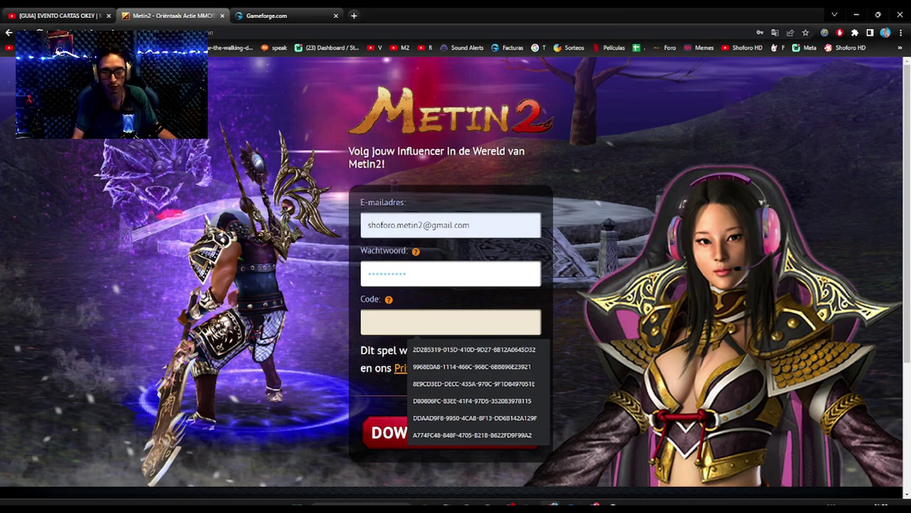
pyautogui.write('37A5D3AB-6E70-4A63-A69A-F8085053CE1A')
pyautogui.click(712, 405)
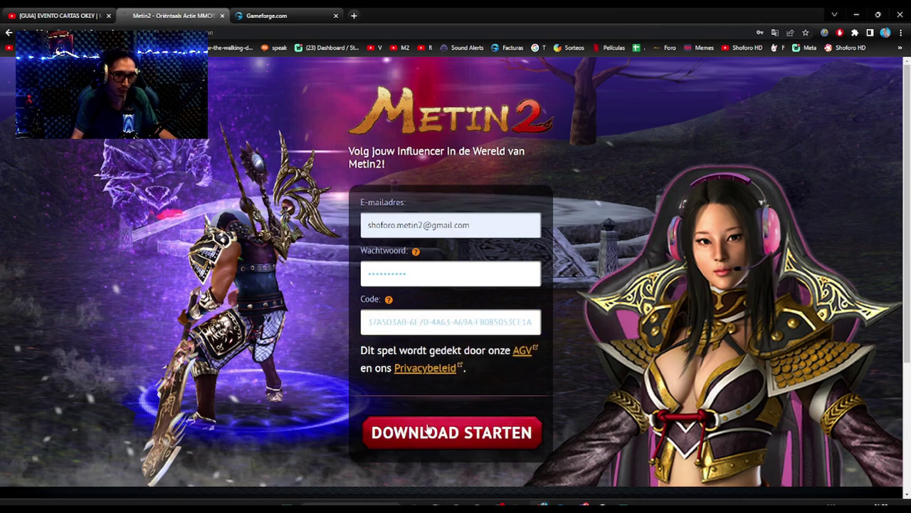
pyautogui.press('Return')
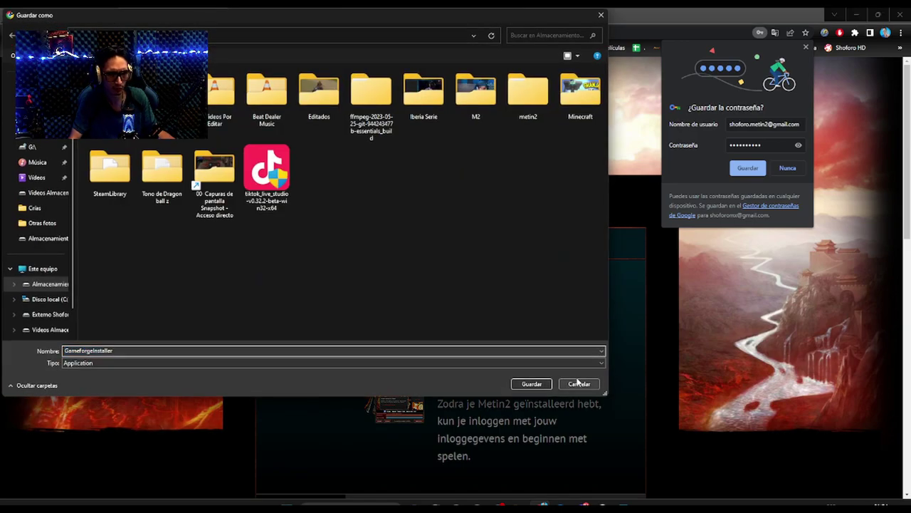
# Dismiss the save-password offer and highlight the assigned game username
pyautogui.click(578, 383)
pyautogui.moveTo(566, 383); pyautogui.dragTo(504, 385)
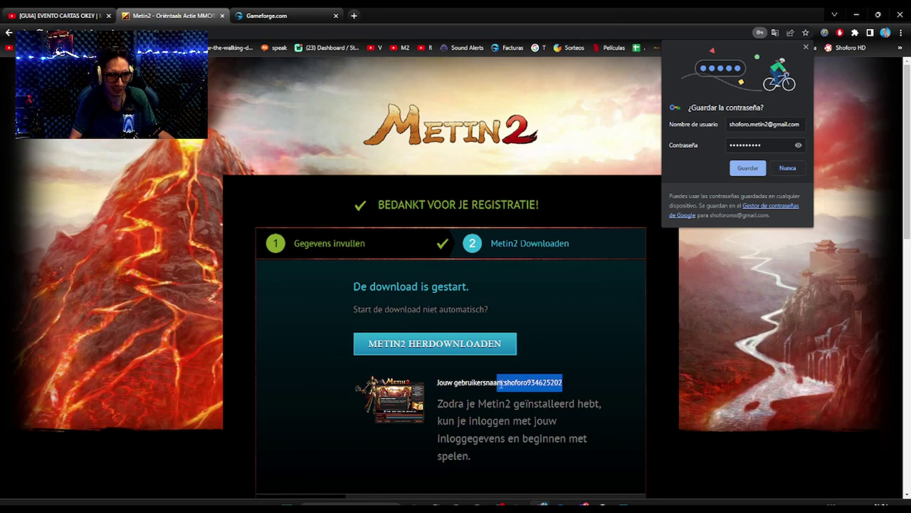
pyautogui.click(598, 305)
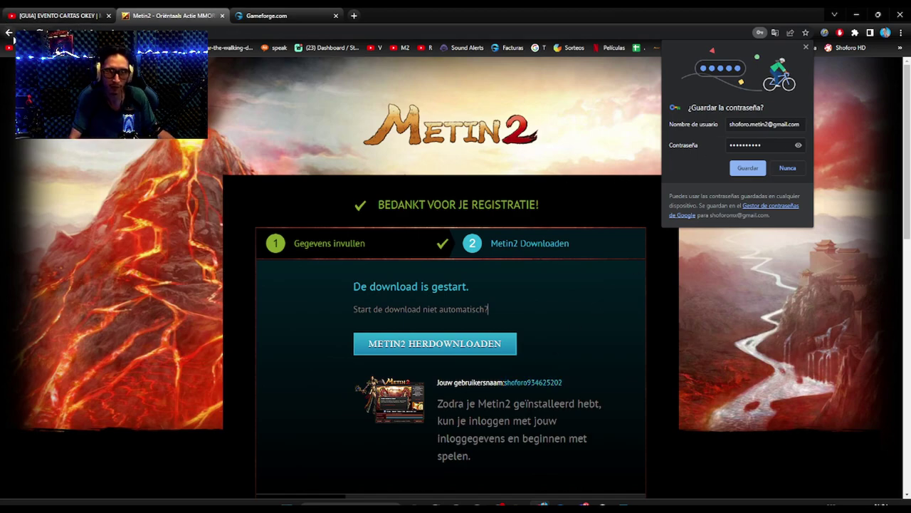
# Go back to the reloaded Dutch coupon form and erase the rejected code
pyautogui.hotkey('alt', 'Left')
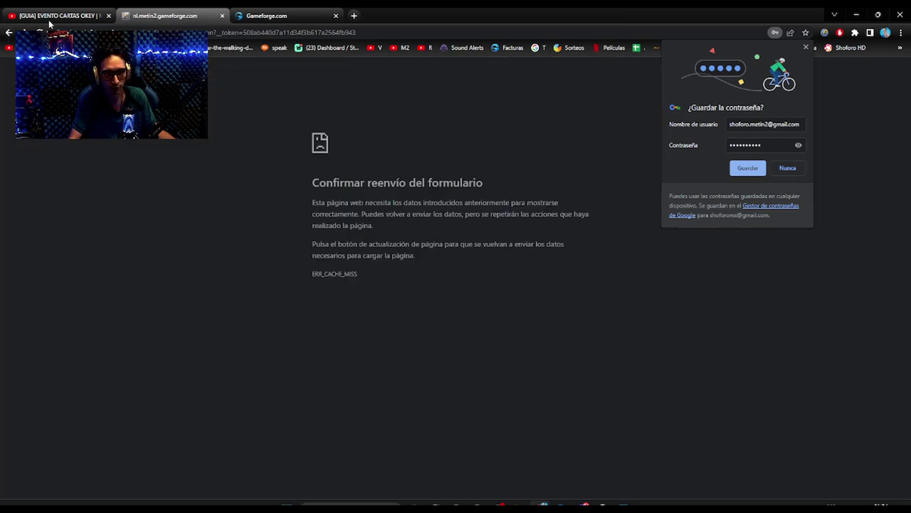
pyautogui.press('F5')
pyautogui.press('Return')
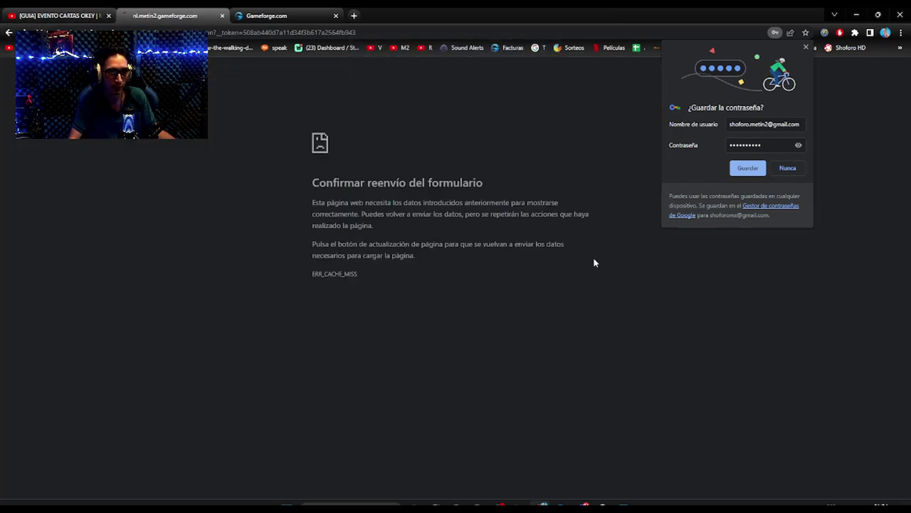
pyautogui.doubleClick(425, 321)
pyautogui.hotkey('ctrl', 'a')
pyautogui.press('BackSpace')
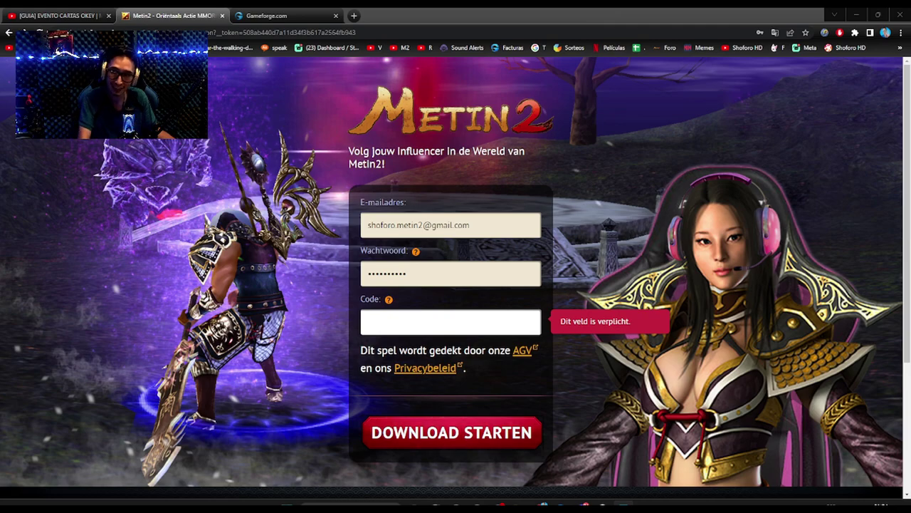
# Fill the Code field with a different saved coupon code and submit the form
pyautogui.click(442, 322)
pyautogui.click(441, 349)
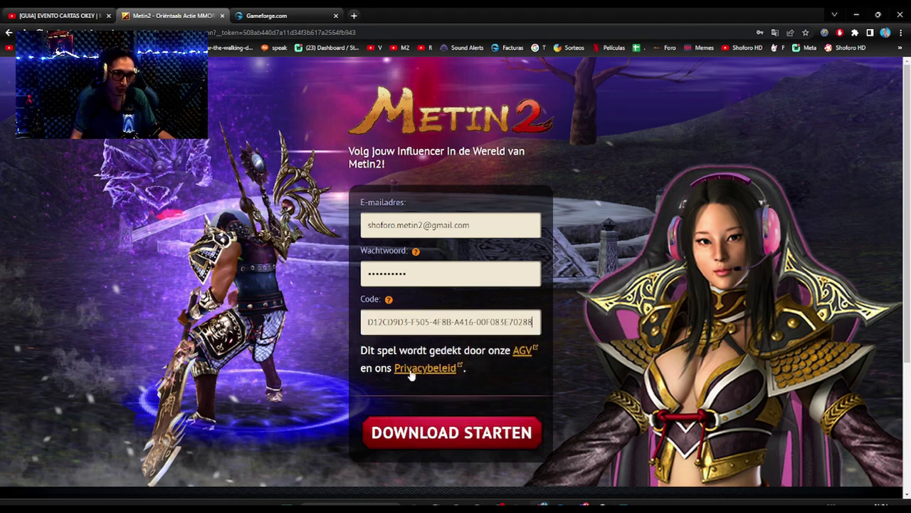
pyautogui.click(423, 436)
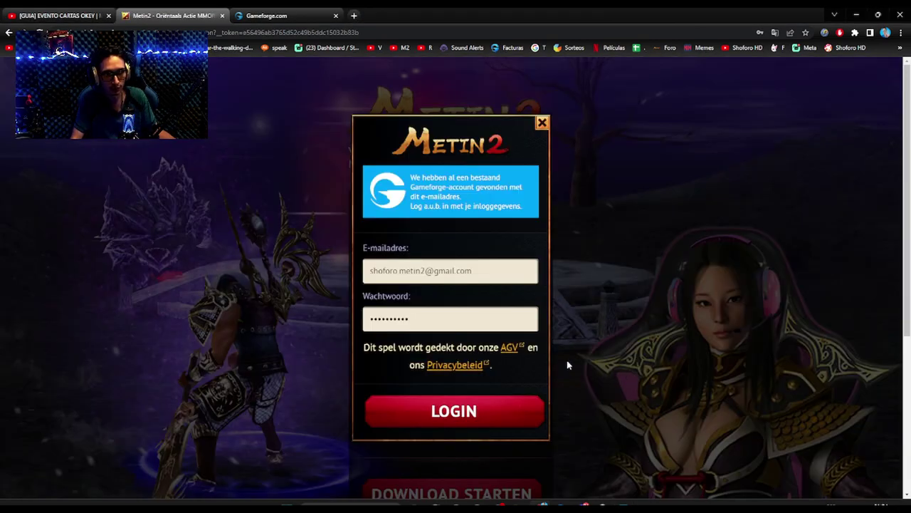
# Re-enter the account password in the login popup and log in
pyautogui.doubleClick(415, 317)
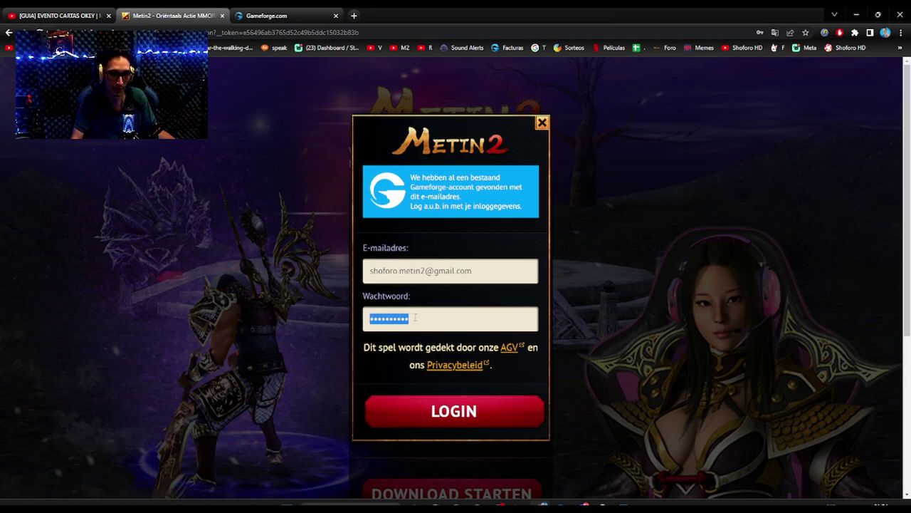
pyautogui.write('s')
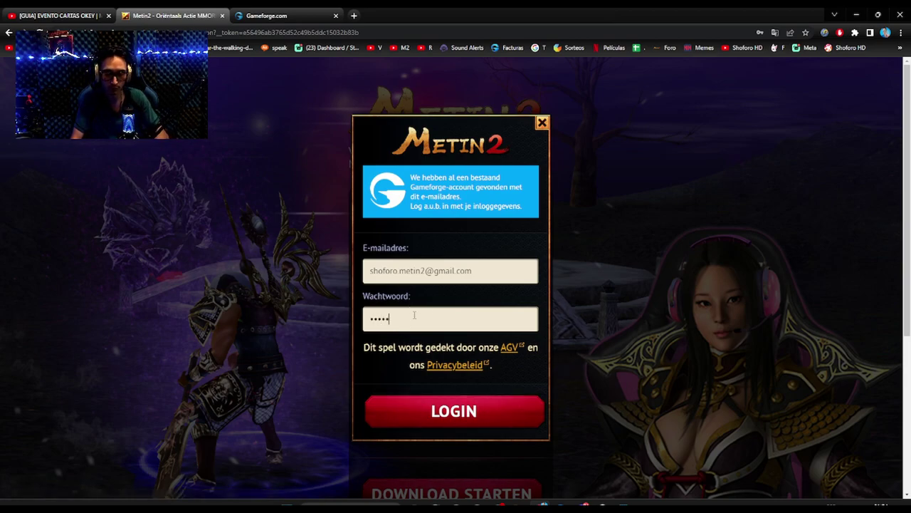
pyautogui.click(471, 411)
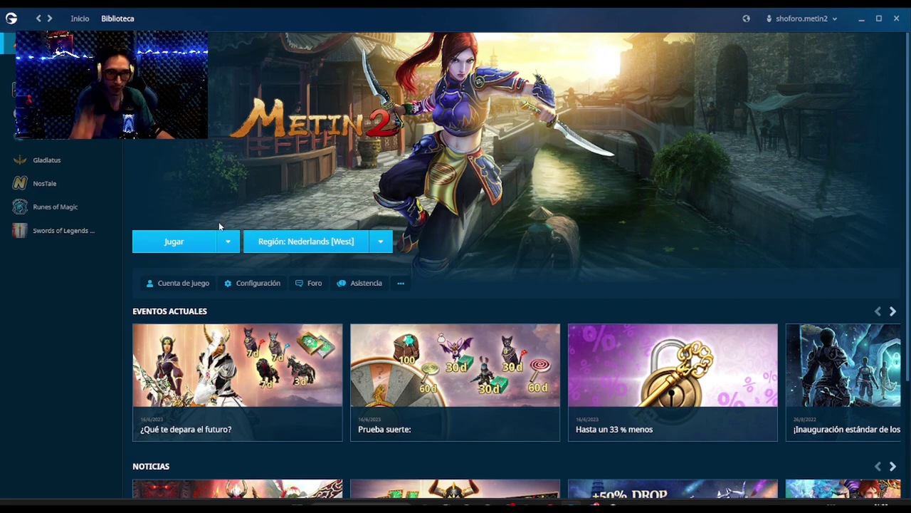
# Confirm Metin2's Configuración shows Región de juego Nederlands (West), then exit Gameforge Client
pyautogui.click(177, 283)
pyautogui.click(659, 119)
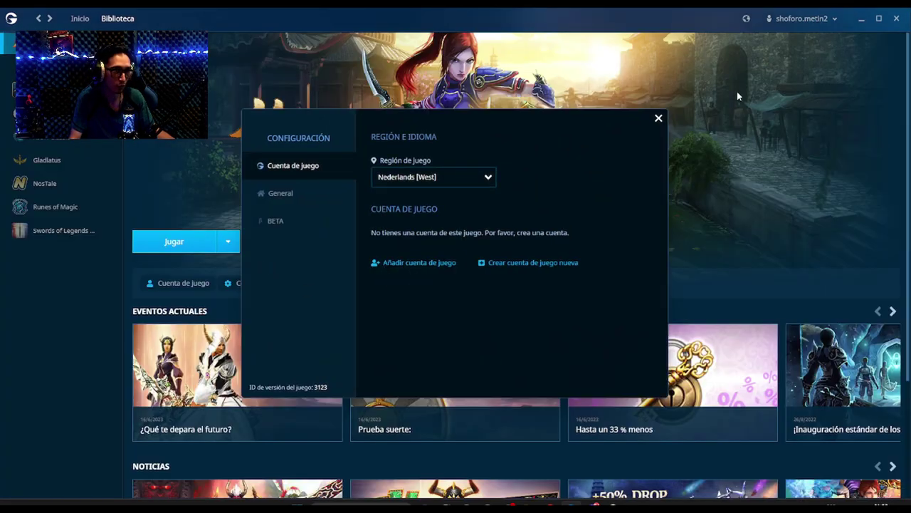
pyautogui.click(896, 17)
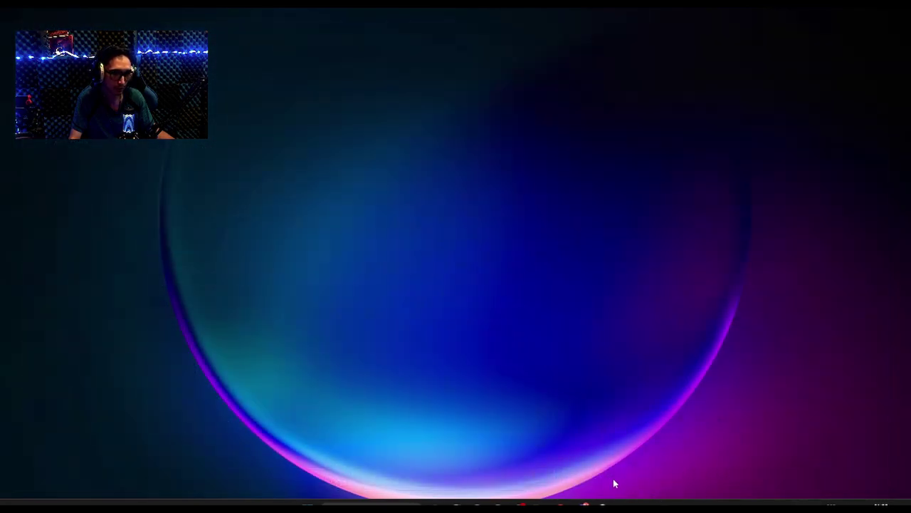
# Check the hidden tray icons, then relaunch Gameforge Client by searching 'ga' in Windows search
pyautogui.click(798, 505)
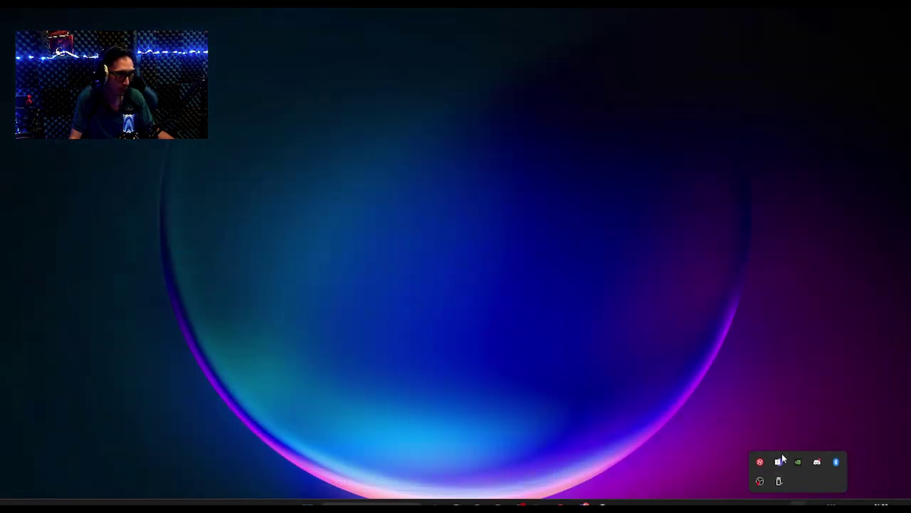
pyautogui.click(363, 504)
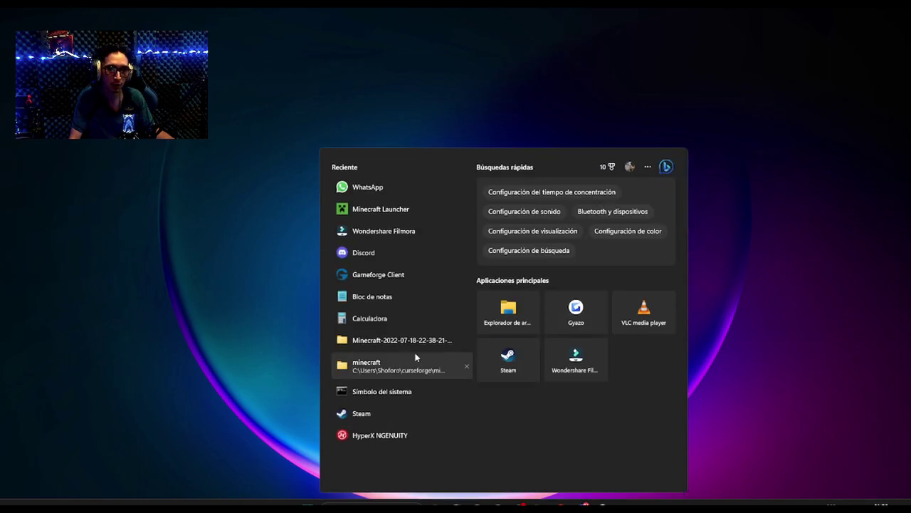
pyautogui.write('ga')
pyautogui.click(553, 278)
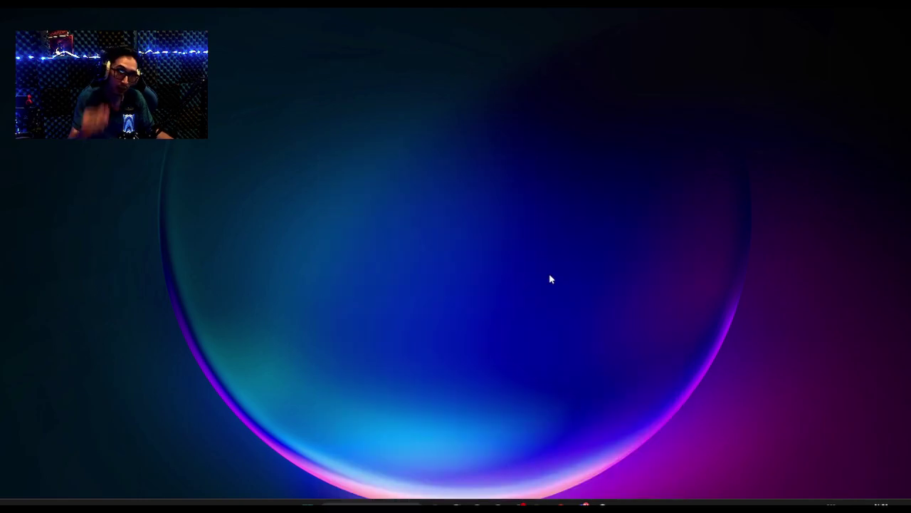